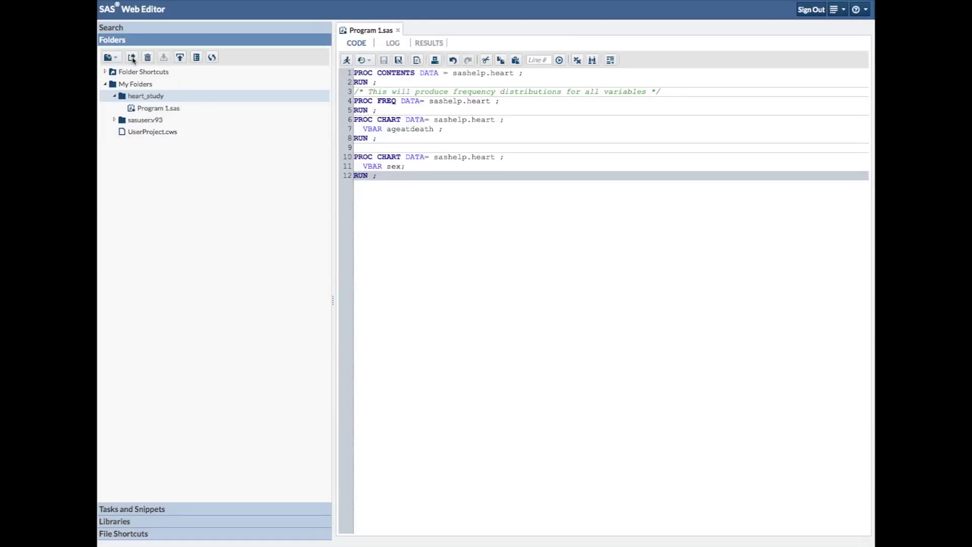
# Create a new empty Program 1 tab from the Folders toolbar.
pyautogui.click(132, 58)
pyautogui.click(132, 59)
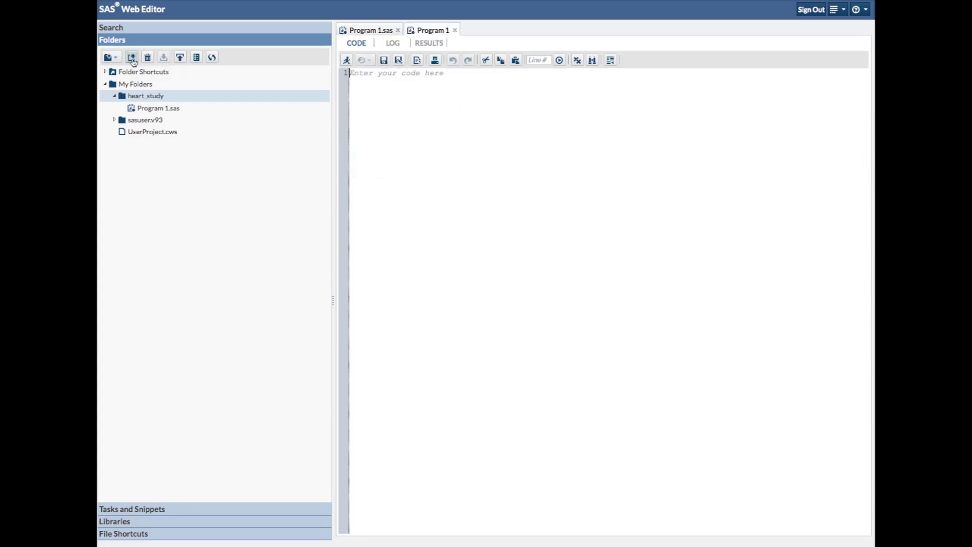
# Write the comments /* Heart Data Analysis Assignment */ and /* Frequency Distributions */ on separate lines.
pyautogui.click(446, 77)
pyautogui.write('/* H')
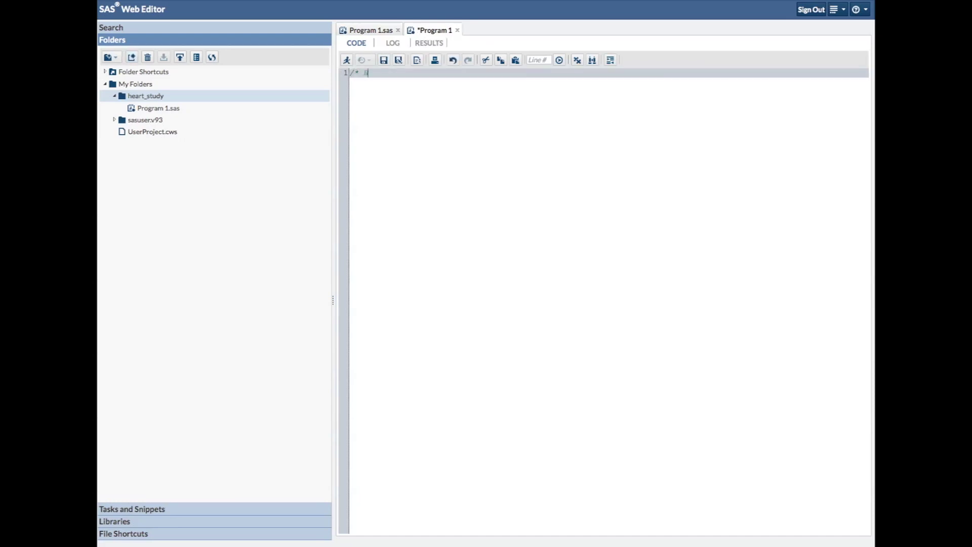
pyautogui.write('eart Data Analysis Assignment')
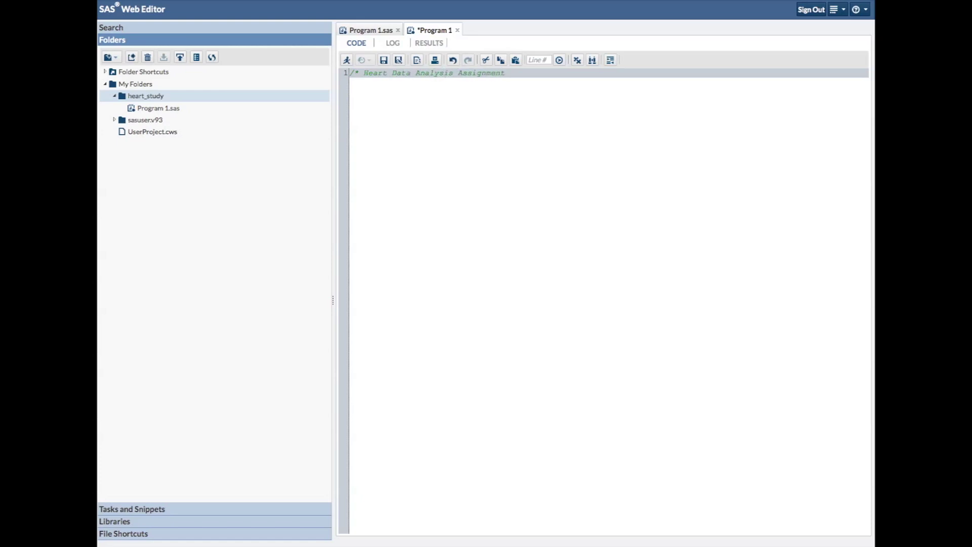
pyautogui.write(' */')
pyautogui.press('Return')
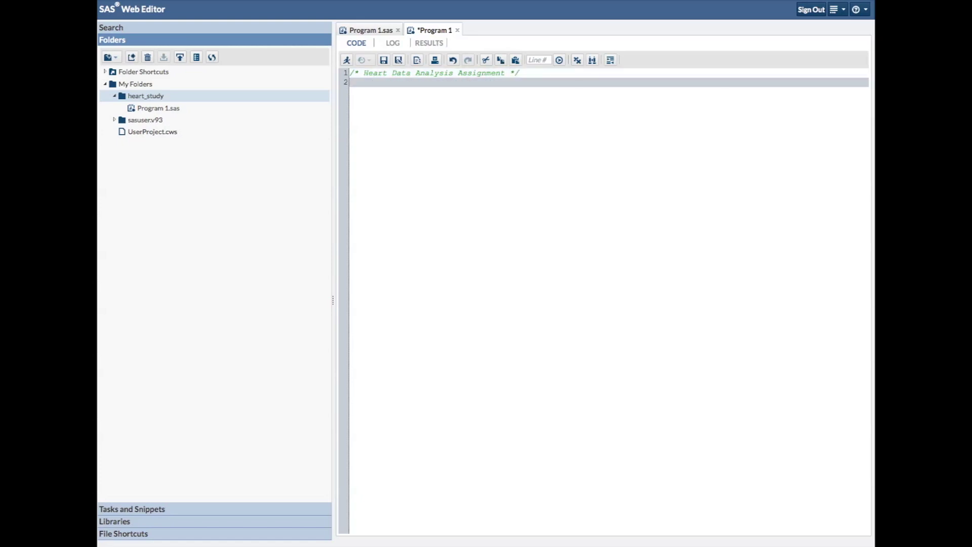
pyautogui.write('/* Freqi')
pyautogui.press('BackSpace')
pyautogui.write('uency dist')
pyautogui.press('BackSpace')
pyautogui.press('BackSpace')
pyautogui.press('BackSpace')
pyautogui.press('BackSpace')
pyautogui.write('Dist')
pyautogui.write('ru')
pyautogui.write('ibtio')
pyautogui.press('BackSpace')
pyautogui.press('BackSpace')
pyautogui.press('BackSpace')
pyautogui.write('utions  */')
pyautogui.press('Return')
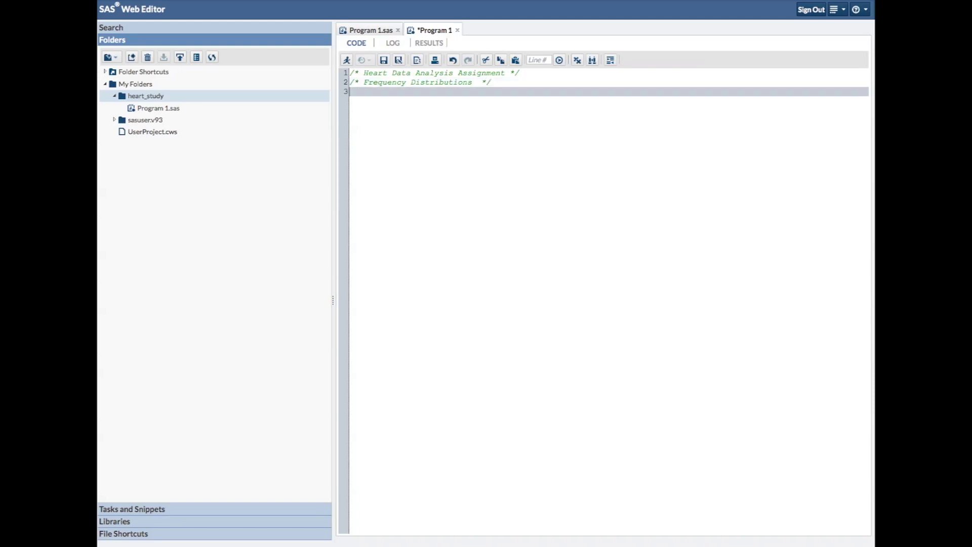
# Type PROC FREQ DATA = sashelp.heart with TABLES AgeAtDeath AgeAtStart Sex, ending with RUN.
pyautogui.write('PROC FREQ DA')
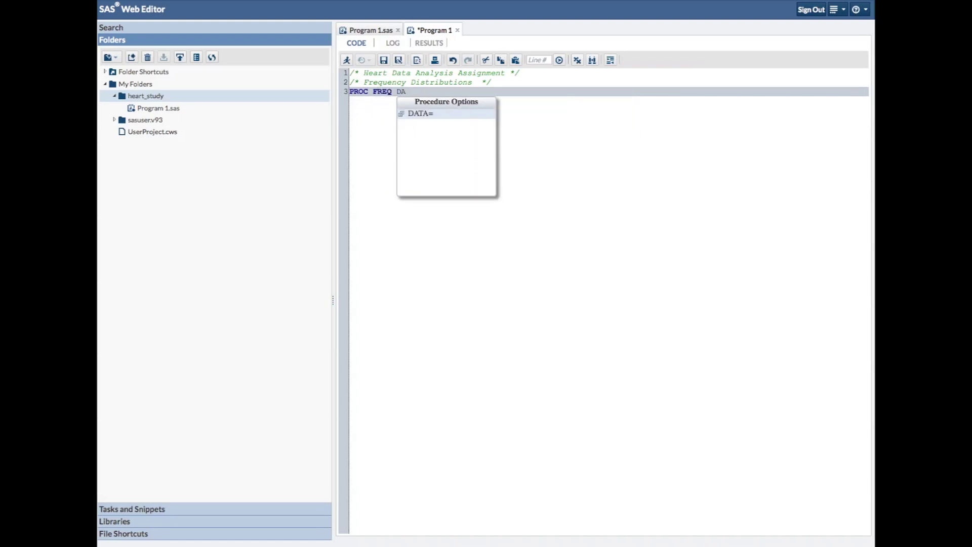
pyautogui.write('TA = ')
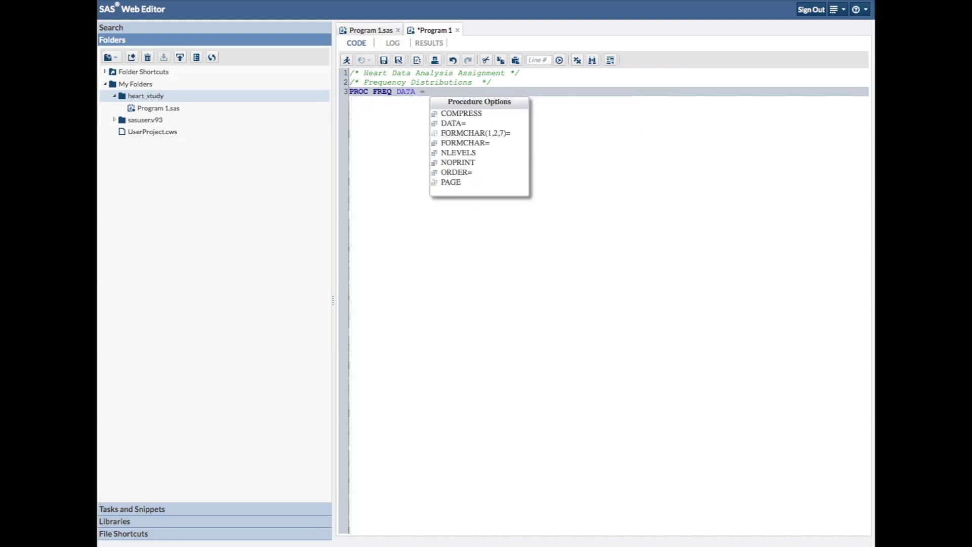
pyautogui.write('sash')
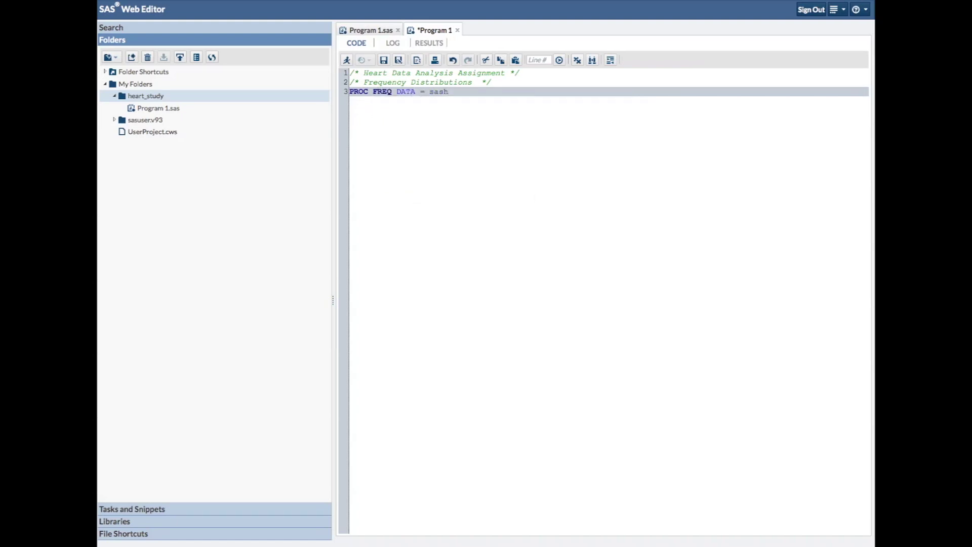
pyautogui.write('elp.heart ;')
pyautogui.press('Return')
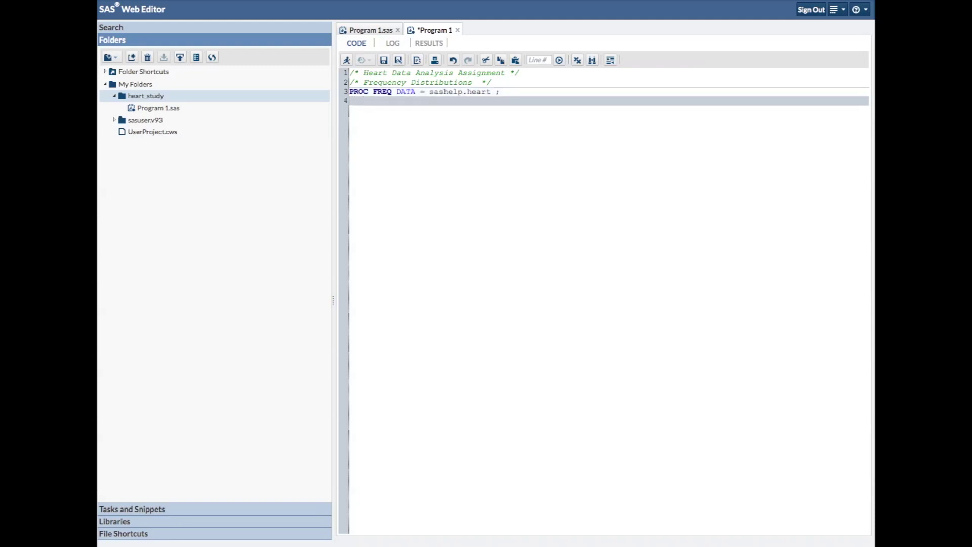
pyautogui.write('TABLES AgeAtd')
pyautogui.press('BackSpace')
pyautogui.write('Death')
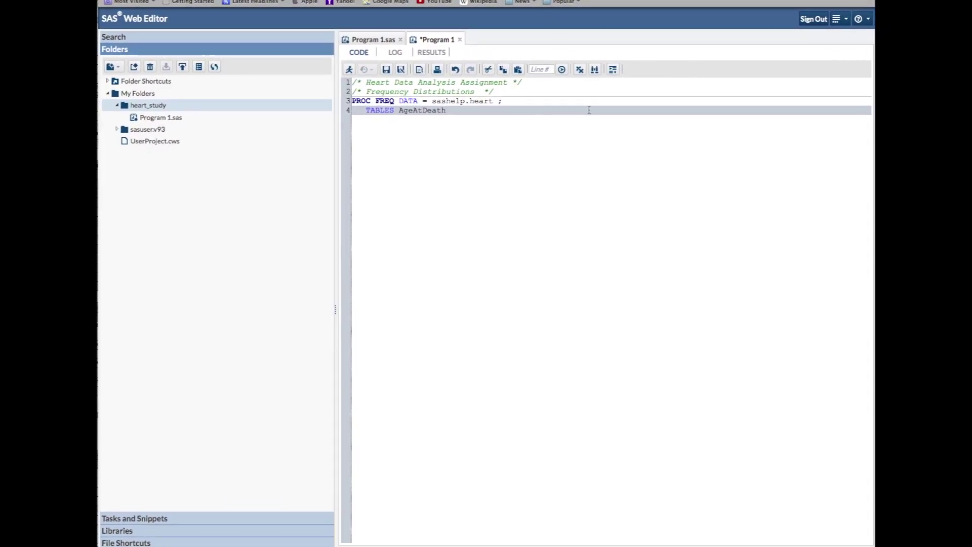
pyautogui.write('AgeAtDeath AgeAtStart Sex ;')
pyautogui.press('Return')
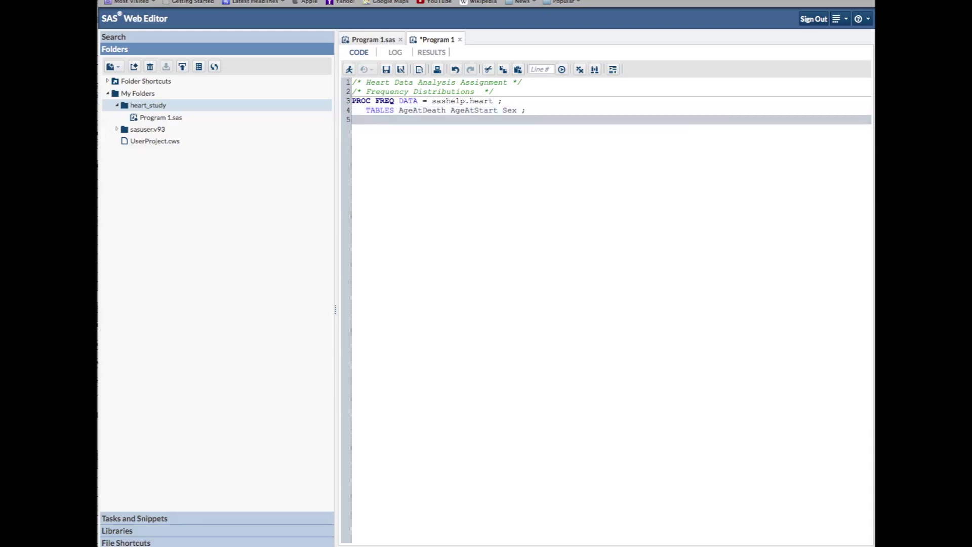
pyautogui.write('RUN')
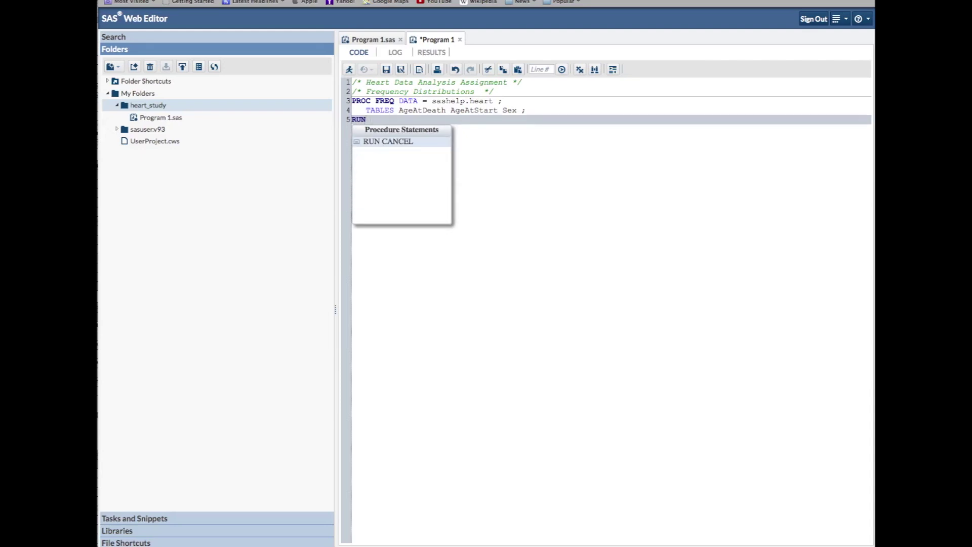
pyautogui.write(' ;')
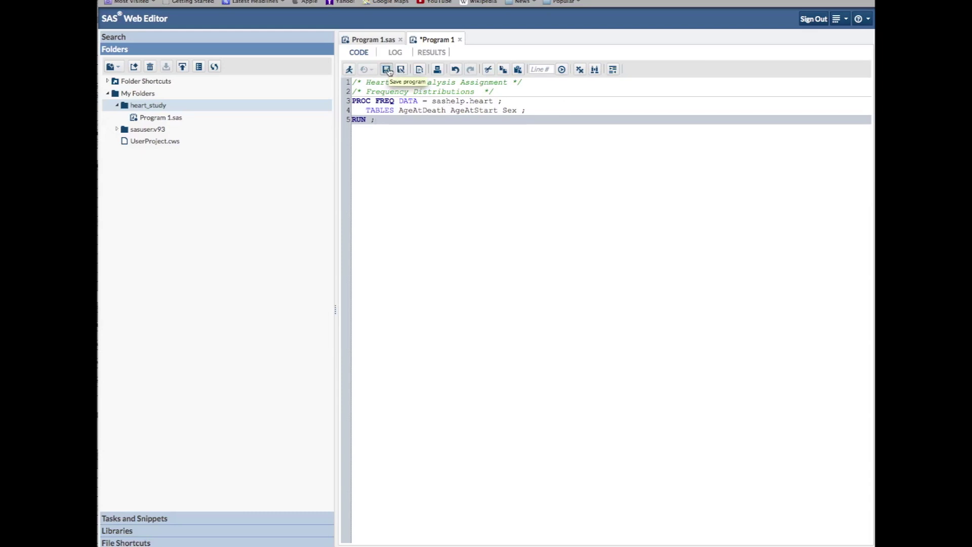
# Save the program into the heart_study folder under the name Program 2.sas.
pyautogui.click(387, 70)
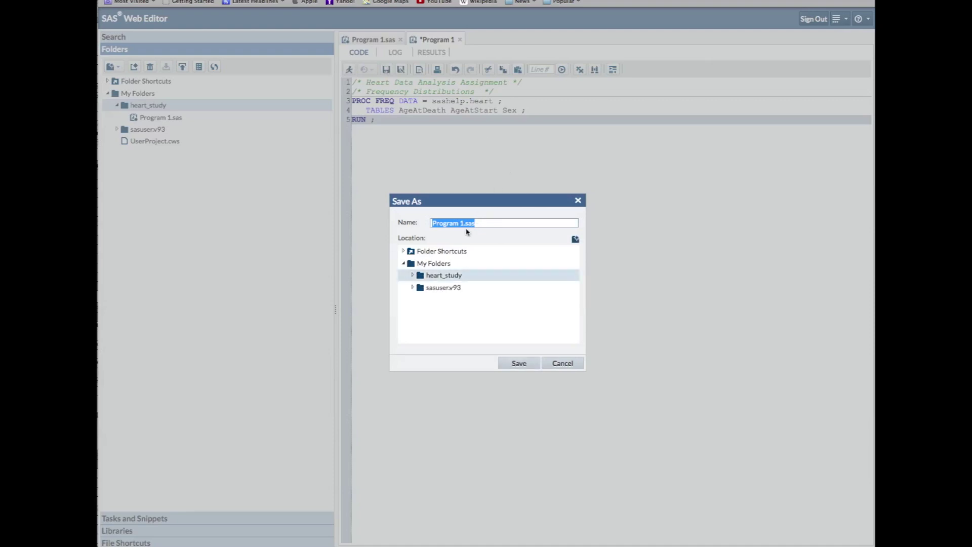
pyautogui.click(420, 277)
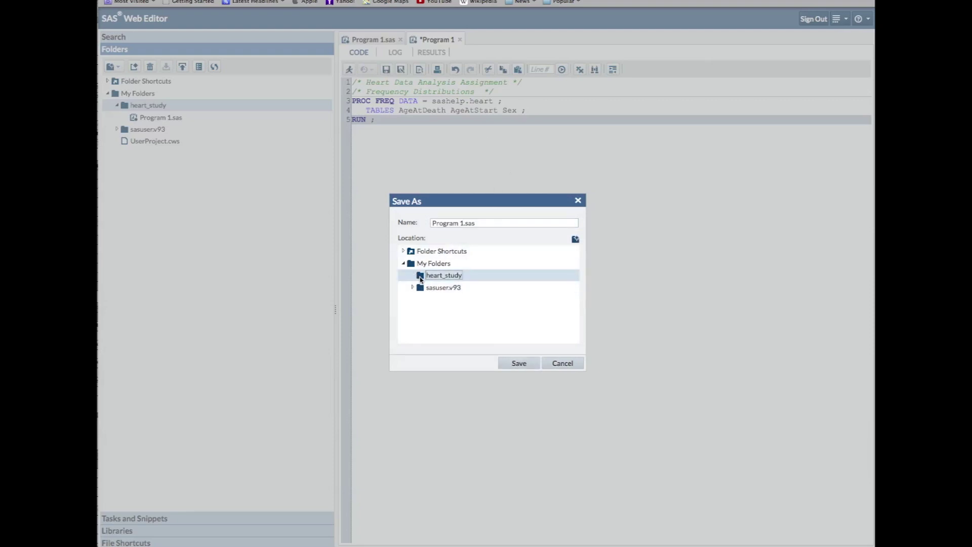
pyautogui.click(464, 225)
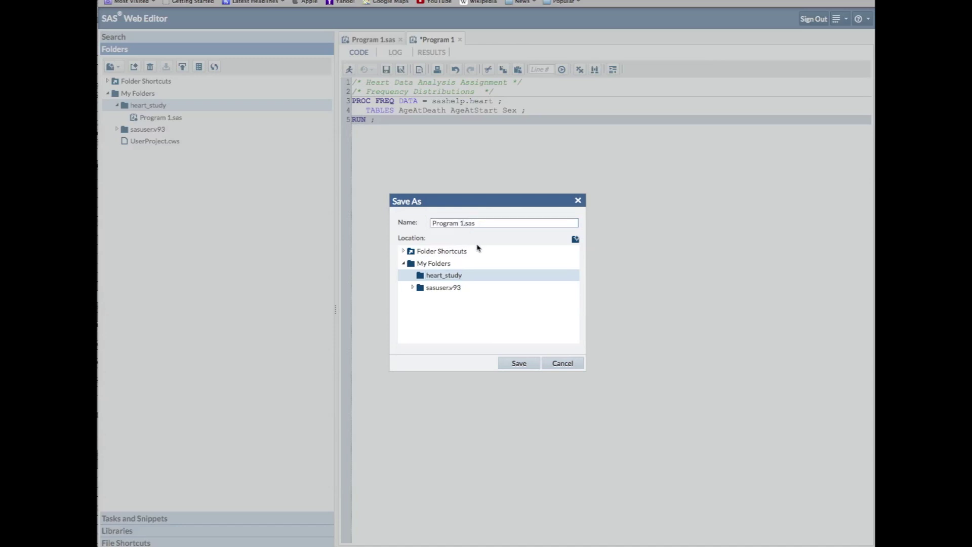
pyautogui.press('BackSpace')
pyautogui.write('2')
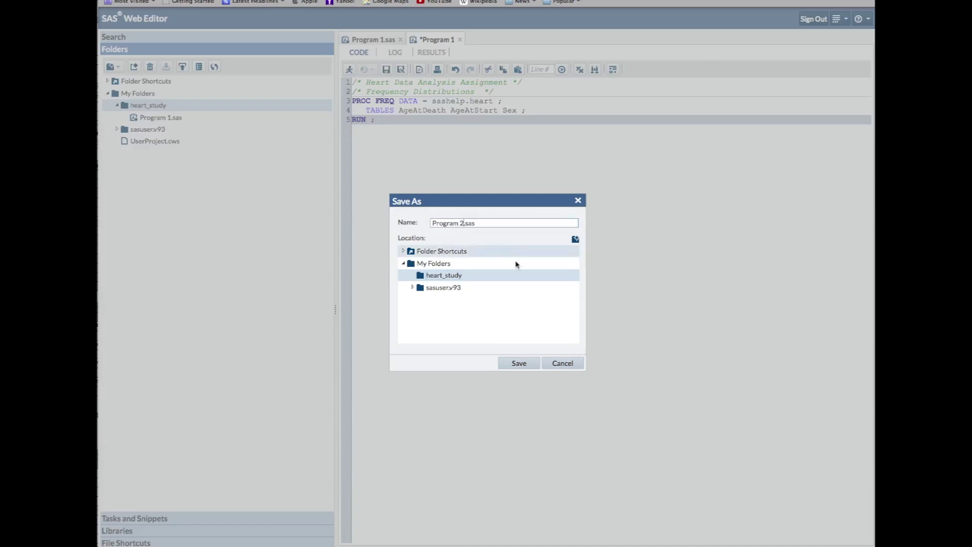
pyautogui.click(517, 365)
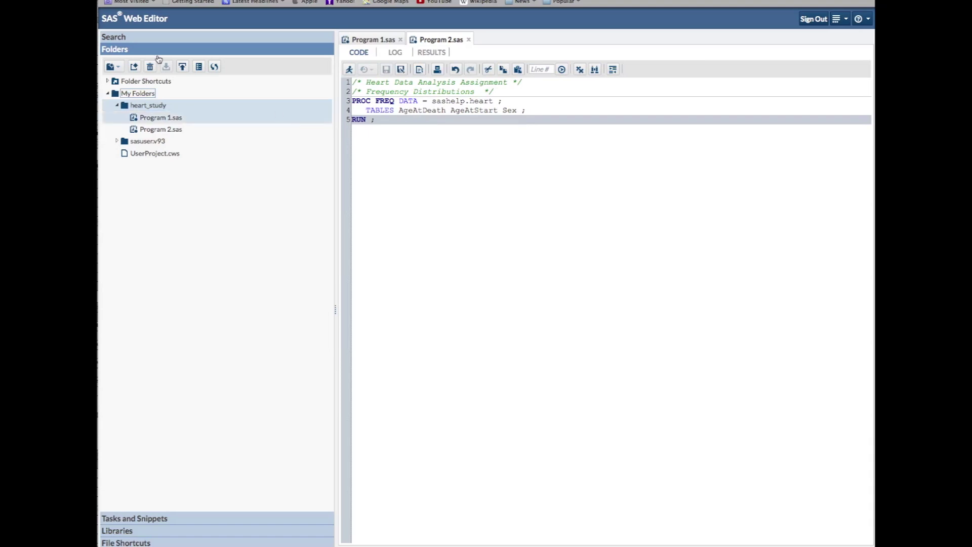
# Add /* Charts */, PROC CHART DATA = sashelp.heart and VBAR AgeAtDeath AgeAtStart Sex.
pyautogui.press('Return')
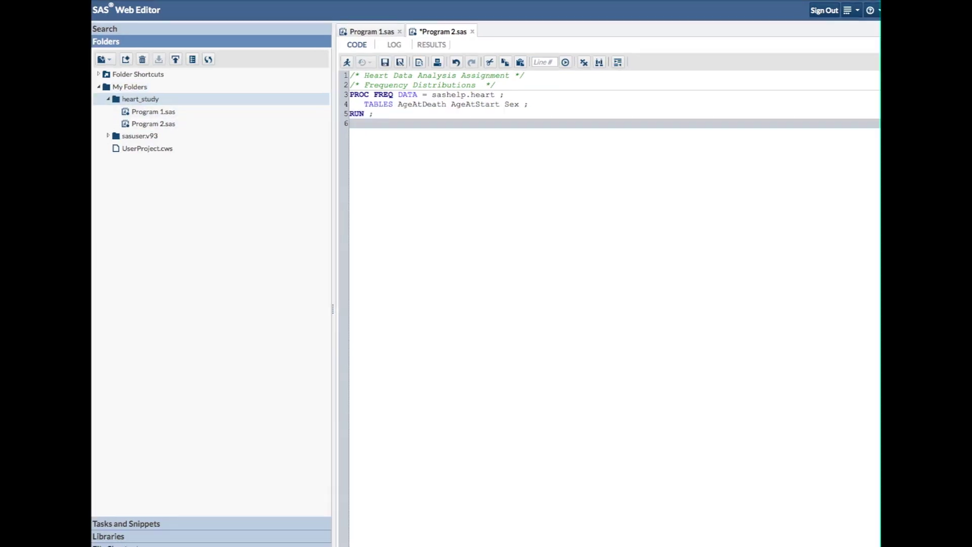
pyautogui.write('/* Charts */')
pyautogui.press('Return')
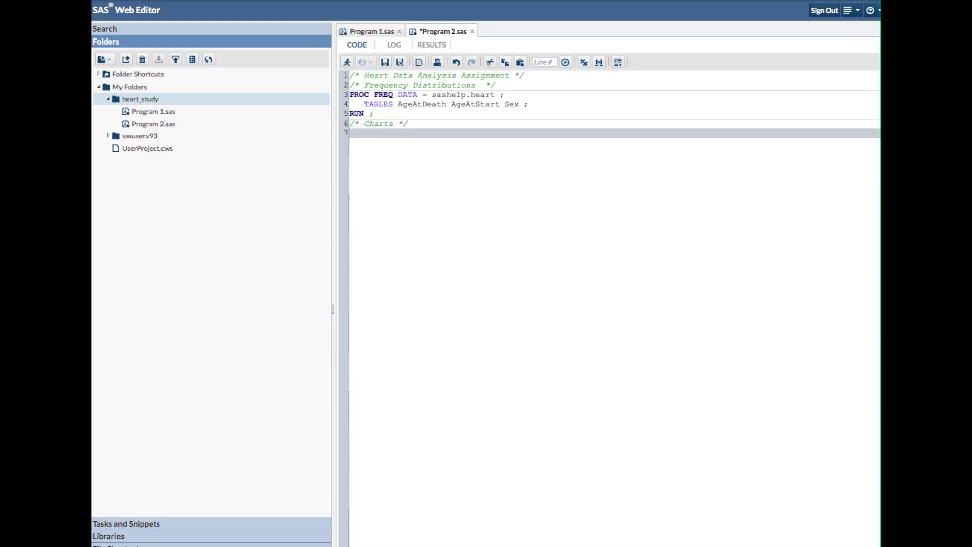
pyautogui.write('PROC CHA')
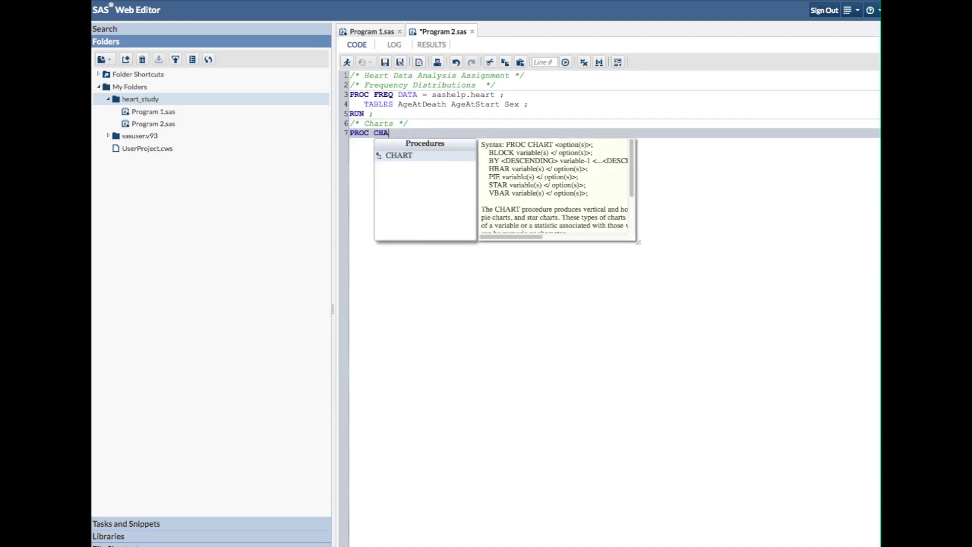
pyautogui.write('RT DATA ')
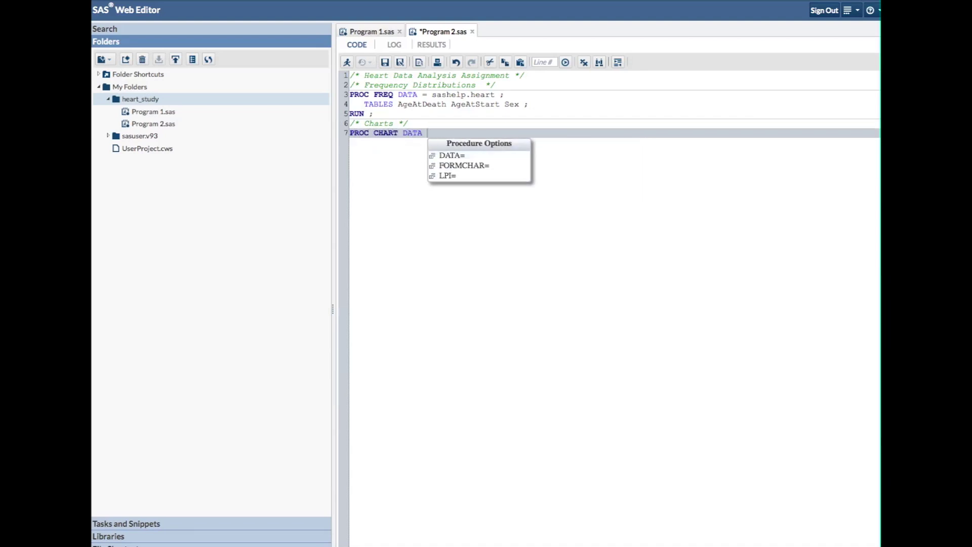
pyautogui.write('= sas')
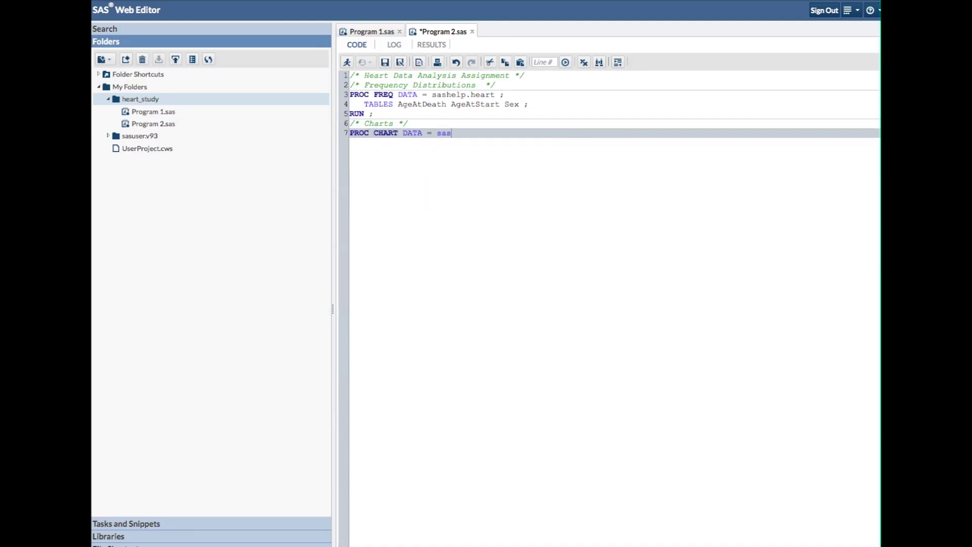
pyautogui.write('help.heart ;')
pyautogui.press('Return')
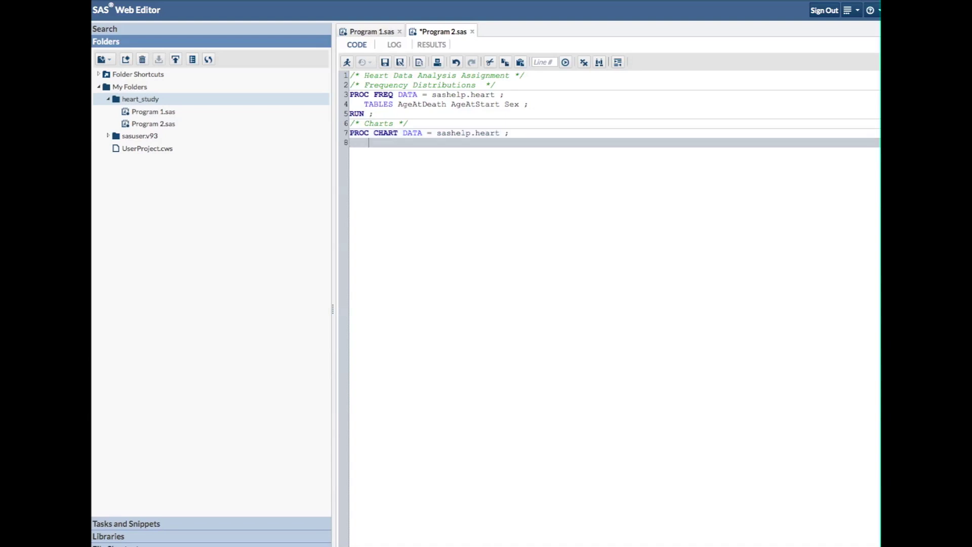
pyautogui.write('VBAR AgeAtDeath AgeAtStart Se')
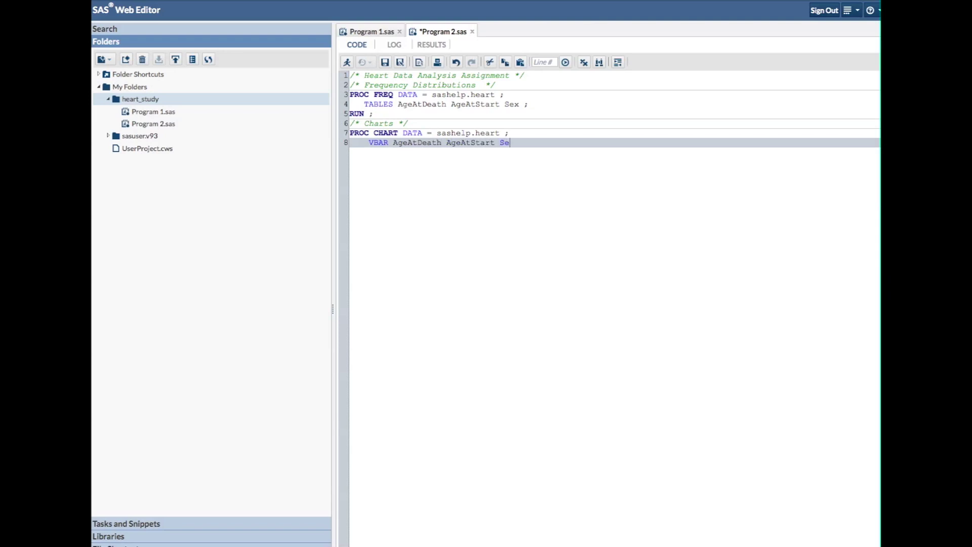
pyautogui.write('x ;')
pyautogui.press('Return')
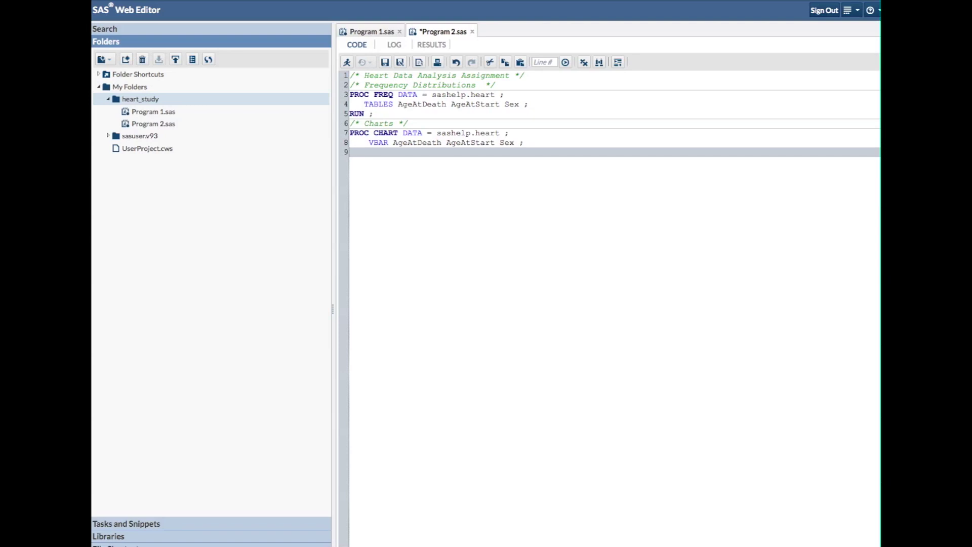
# Add the comment /* Means, Standard Deviation, and Other Descriptive Statistics */ on a new line.
pyautogui.press('Return')
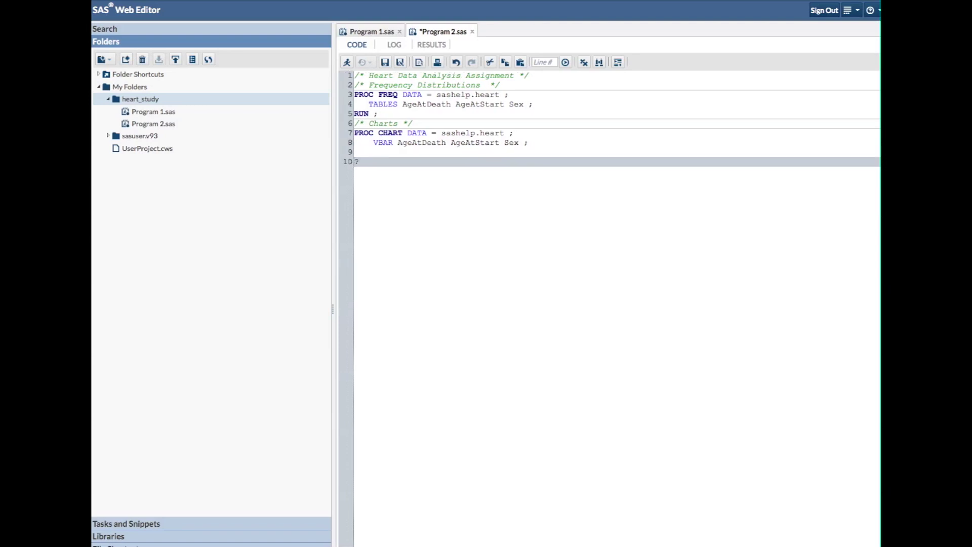
pyautogui.write('/')
pyautogui.write('*')
pyautogui.write(' Means, S')
pyautogui.write('tandard')
pyautogui.write(' Deviation')
pyautogui.write(', E')
pyautogui.press('BackSpace')
pyautogui.press('BackSpace')
pyautogui.press('BackSpace')
pyautogui.write('An')
pyautogui.press('BackSpace')
pyautogui.press('BackSpace')
pyautogui.write('and ot')
pyautogui.press('BackSpace')
pyautogui.press('BackSpace')
pyautogui.write('Other Descri')
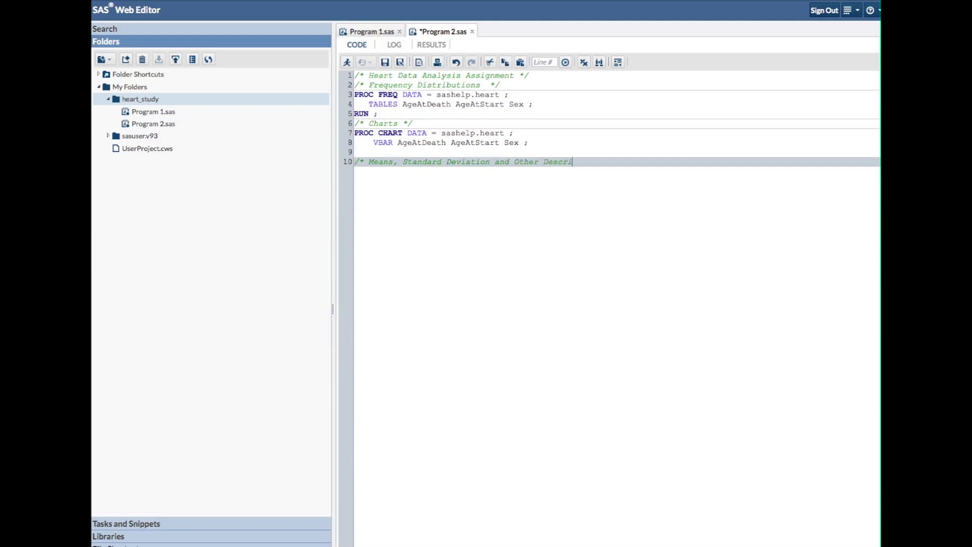
pyautogui.write('ptive Statistics */')
pyautogui.press('Return')
# Type the line PROC MEANS DATA = sashelp.heart ; below the comment.
pyautogui.write('RO')
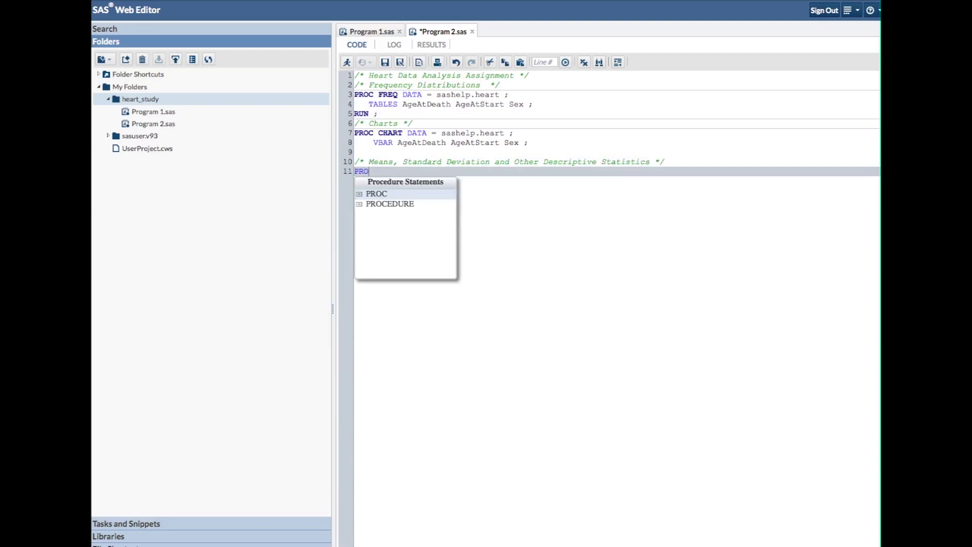
pyautogui.write('C MEANS DATA ')
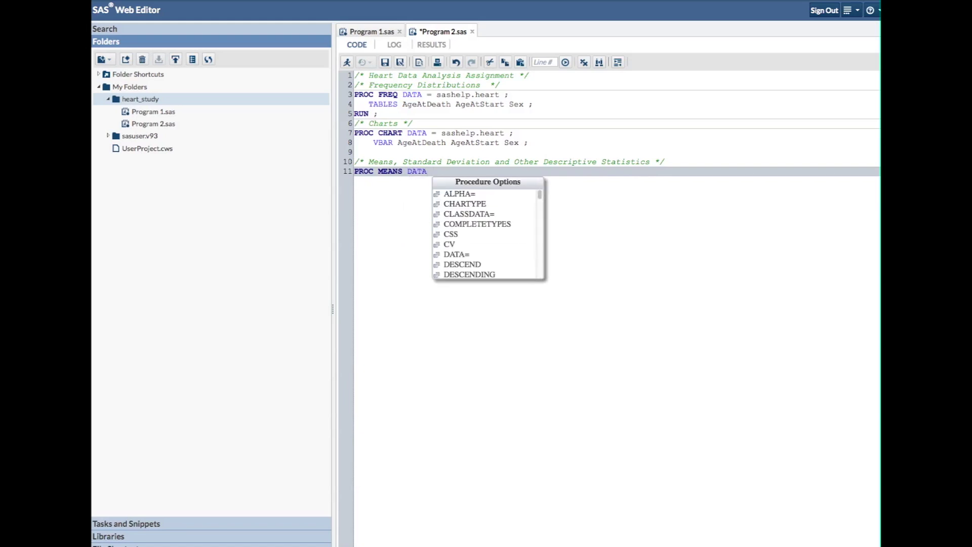
pyautogui.write('= sasje')
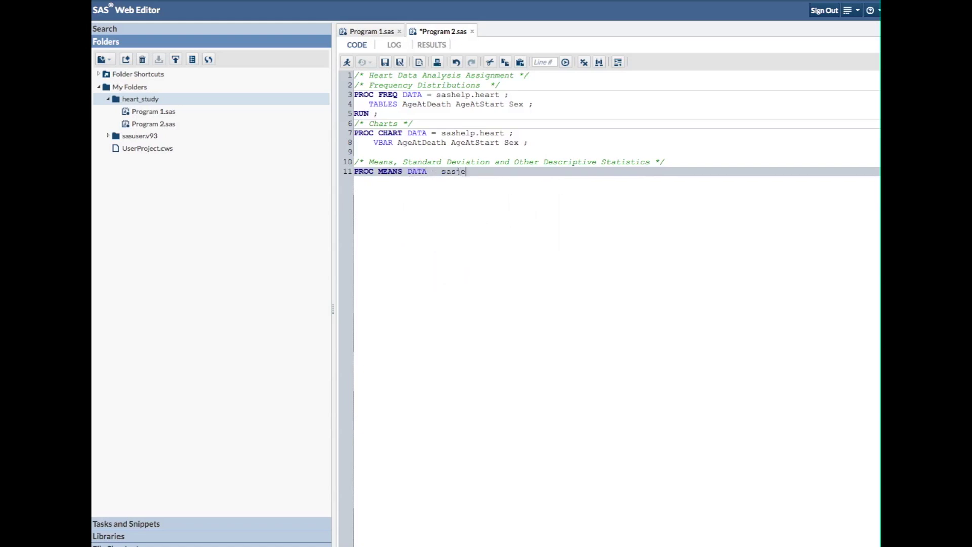
pyautogui.press('BackSpace')
pyautogui.press('BackSpace')
pyautogui.write('help.heart ')
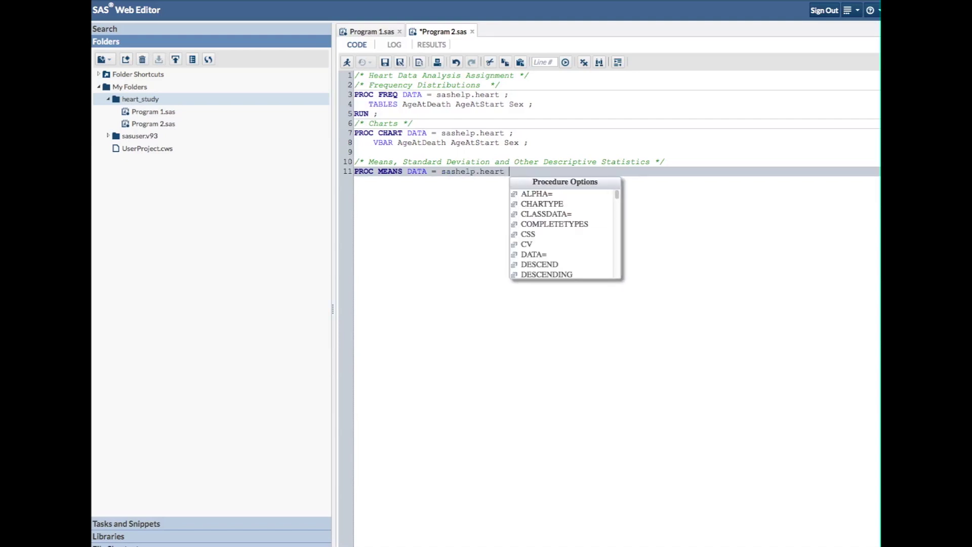
pyautogui.write(';')
# Add VAR AgeatDeath AgeAtStart AgeCHDdiag ; and a closing RUN; to PROC MEANS.
pyautogui.press('Return')
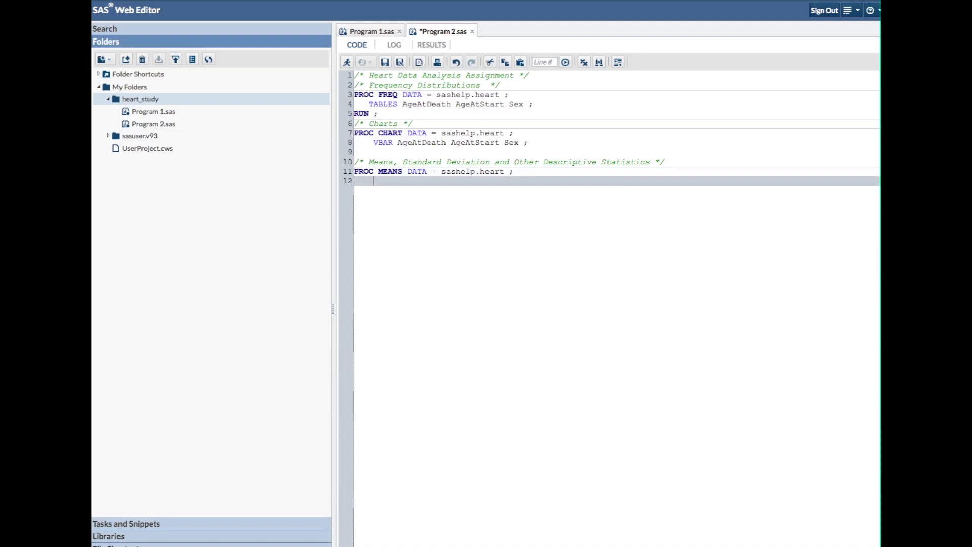
pyautogui.write('VAR AgeatDeath AgeAtStart')
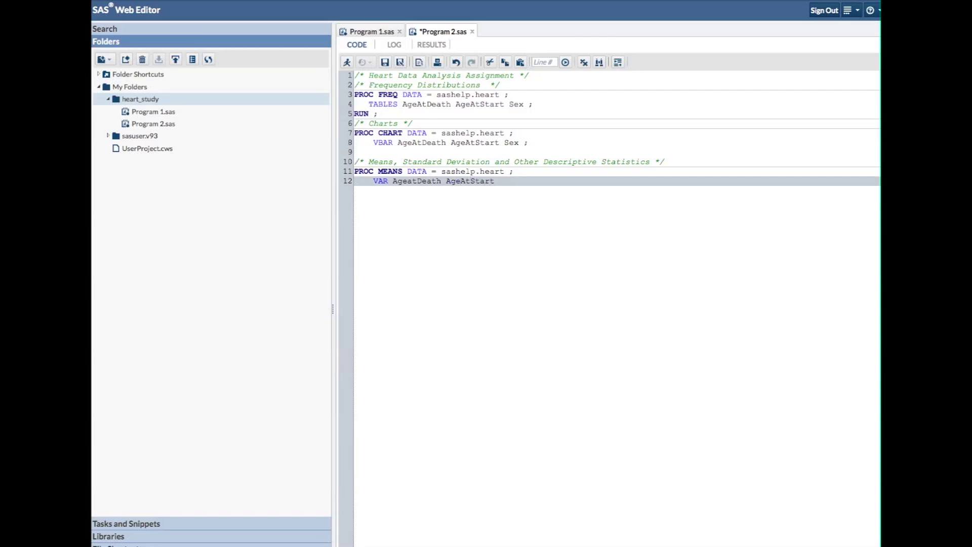
pyautogui.write(' AgeCHDdiag ;')
pyautogui.press('Return')
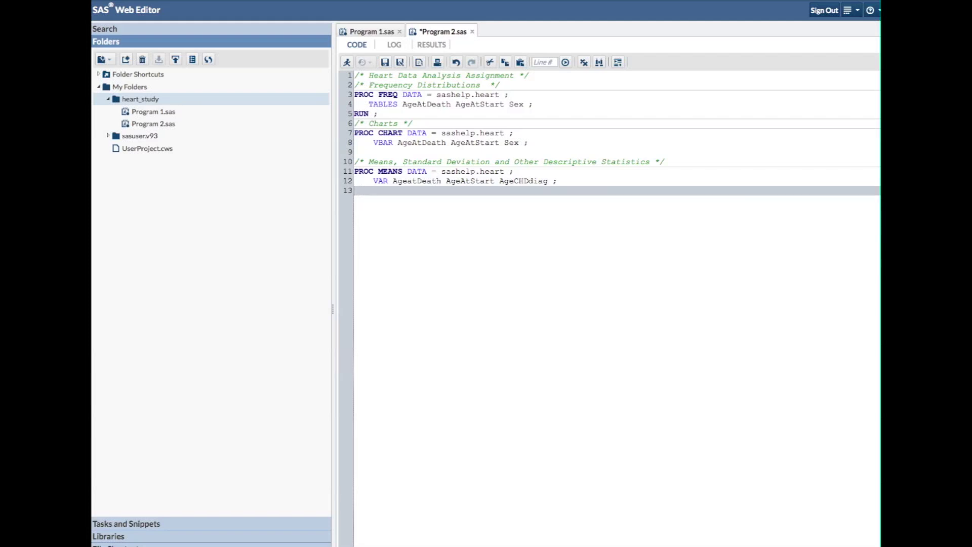
pyautogui.write('RUN;')
# Select all 13 lines of Program 2.sas and run them.
pyautogui.moveTo(376, 192); pyautogui.dragTo(349, 77)
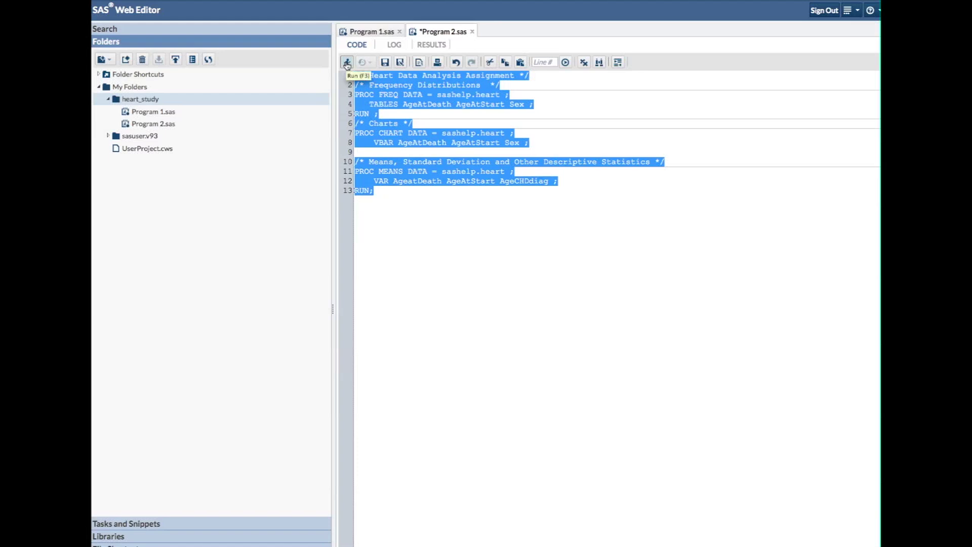
pyautogui.click(347, 63)
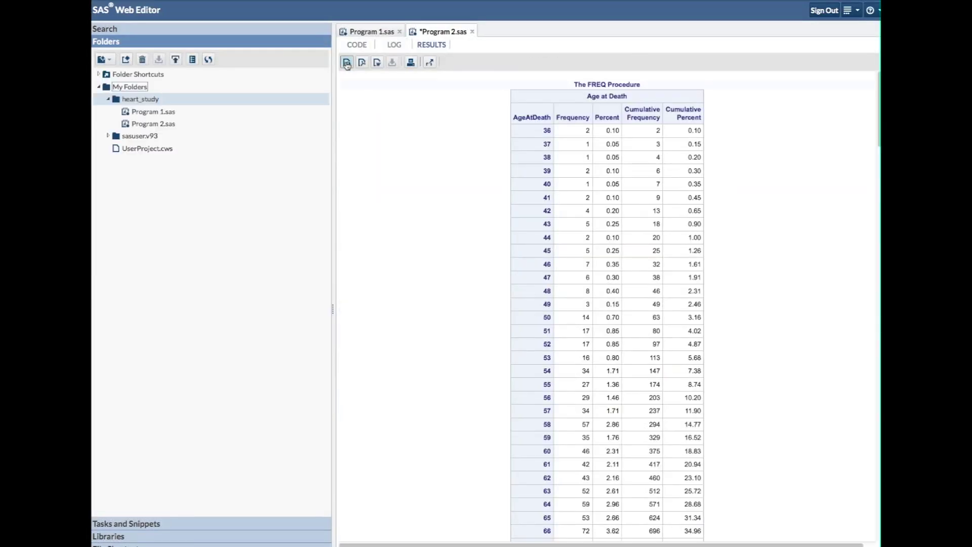
pyautogui.click(394, 47)
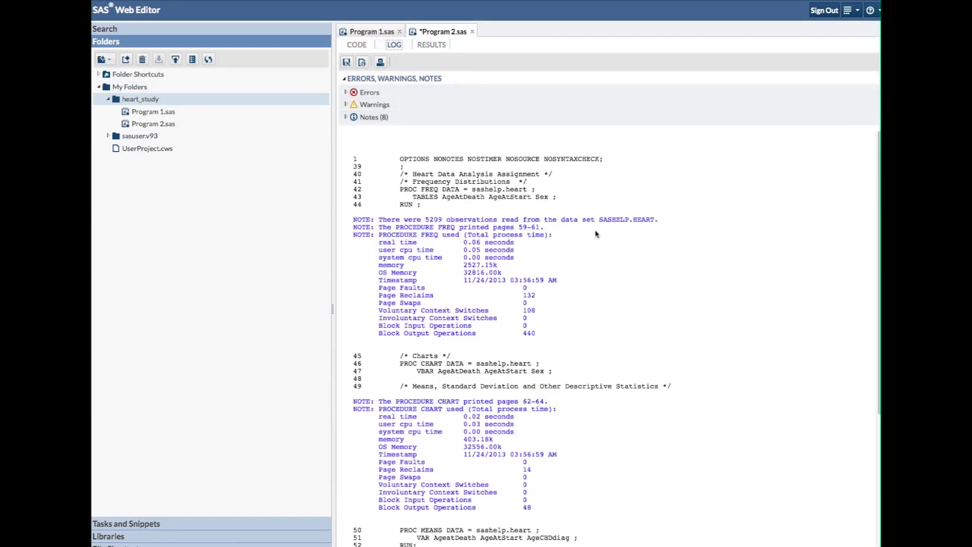
pyautogui.scroll(-2, 597, 234)
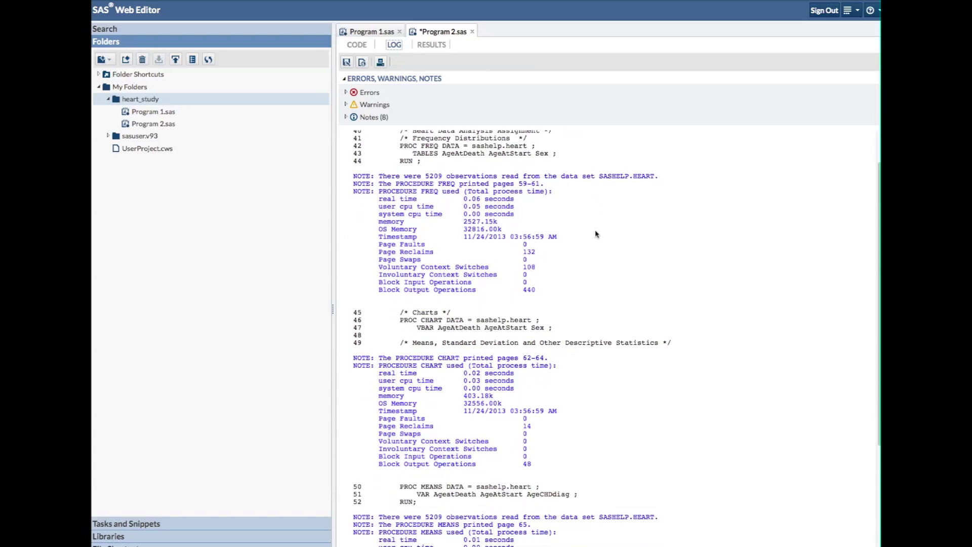
pyautogui.scroll(-6, 597, 234)
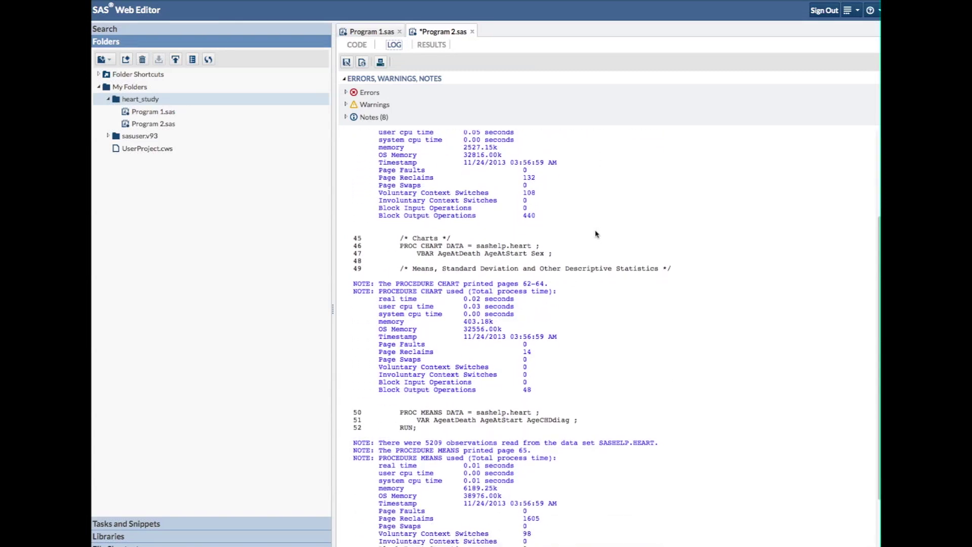
pyautogui.scroll(-1, 597, 233)
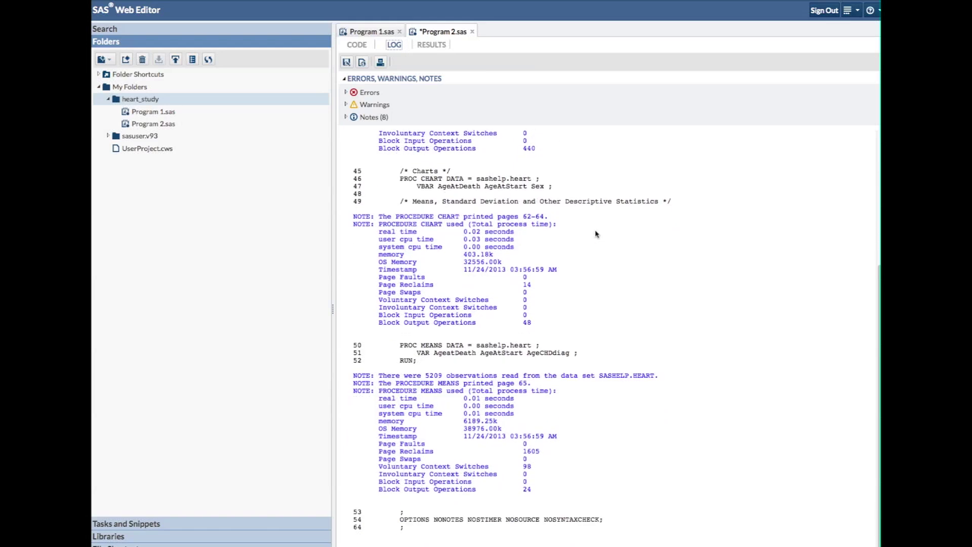
pyautogui.click(430, 45)
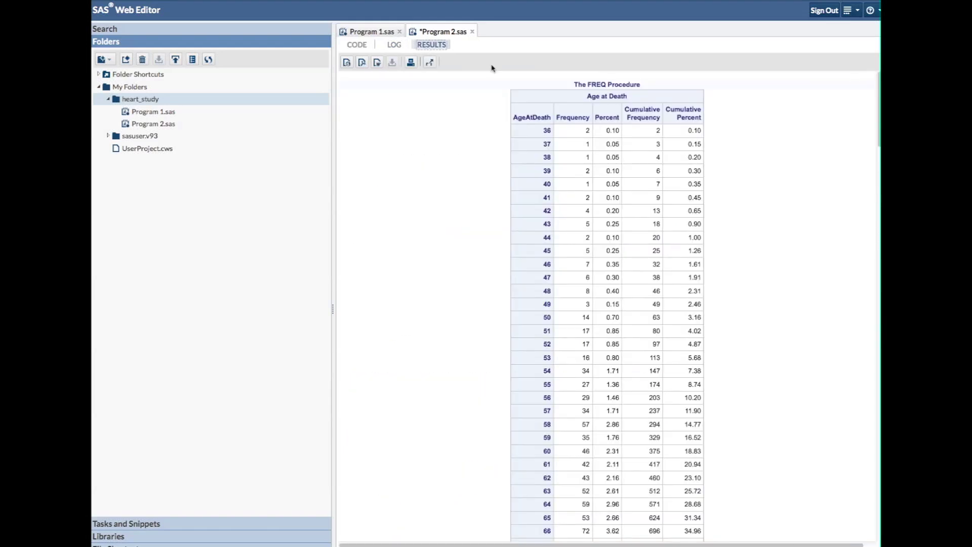
# Download the FREQ, CHART and MEANS results as an RTF file, then return to the code.
pyautogui.moveTo(879, 105); pyautogui.dragTo(868, 520)
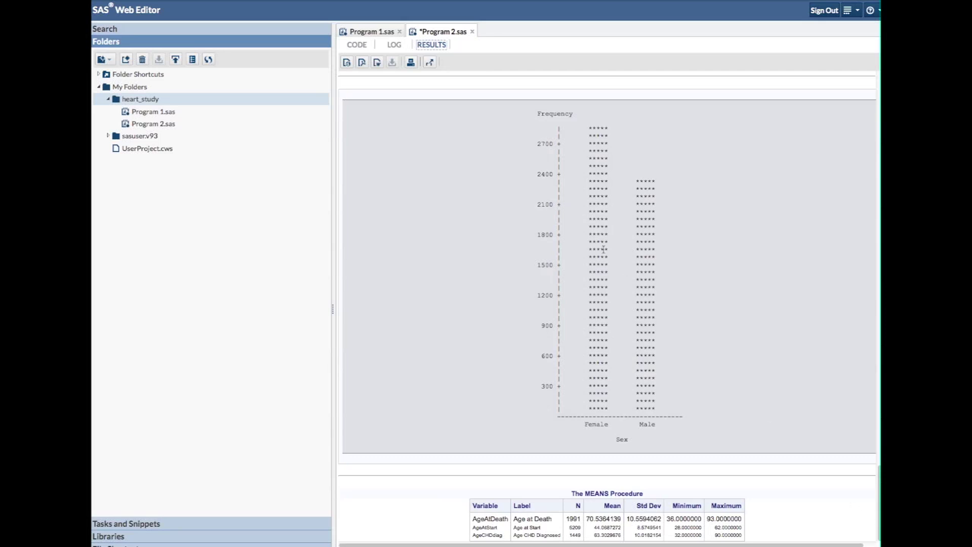
pyautogui.click(377, 64)
pyautogui.click(357, 45)
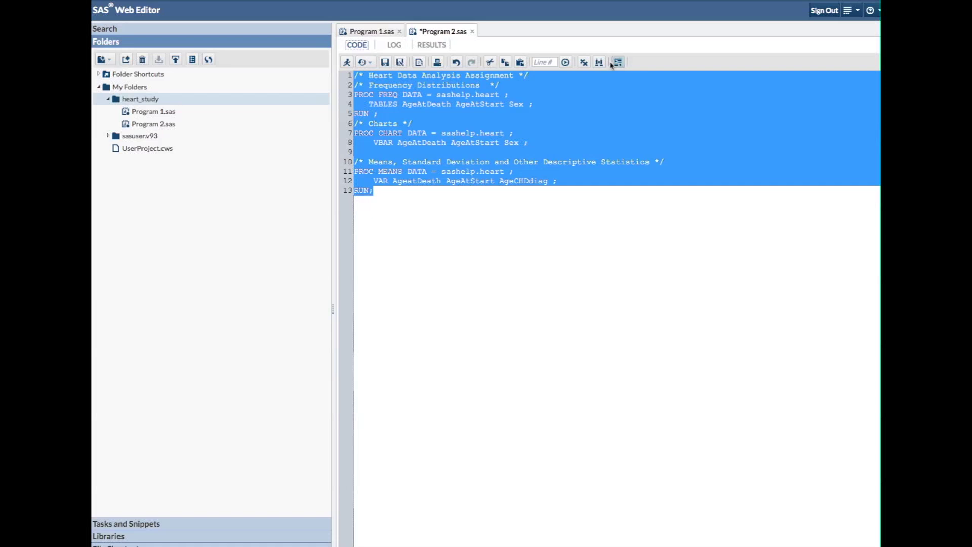
# Download the run's log as an HTML file, then go back to the code.
pyautogui.click(392, 46)
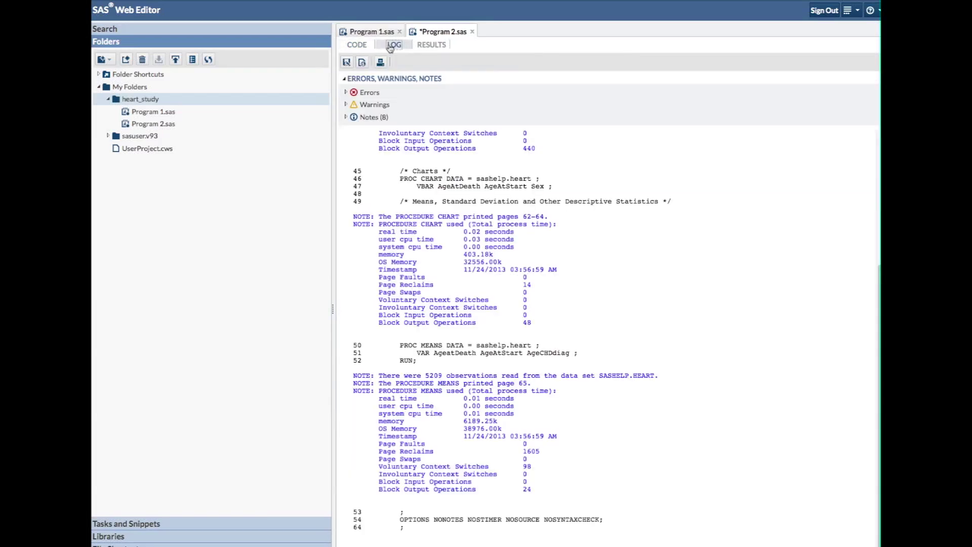
pyautogui.click(363, 63)
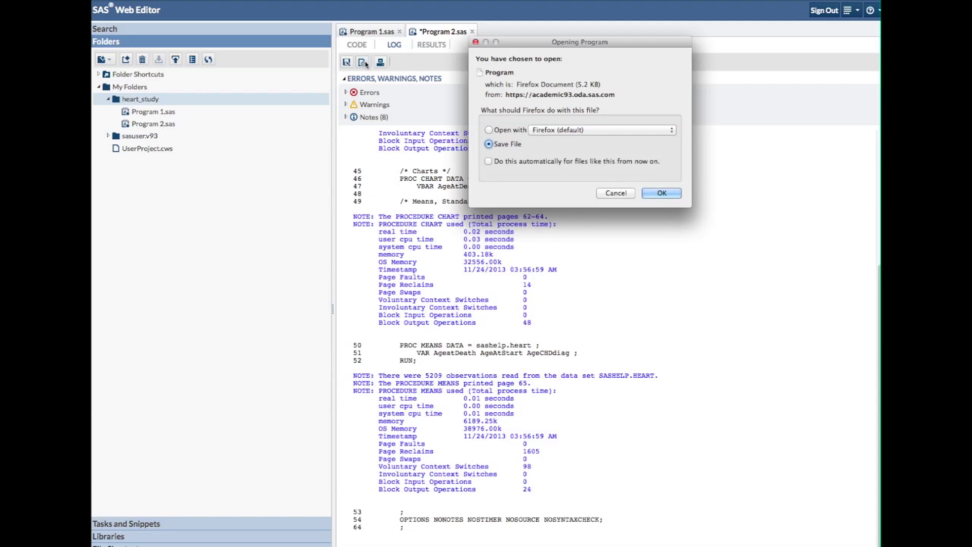
pyautogui.click(658, 193)
pyautogui.click(363, 47)
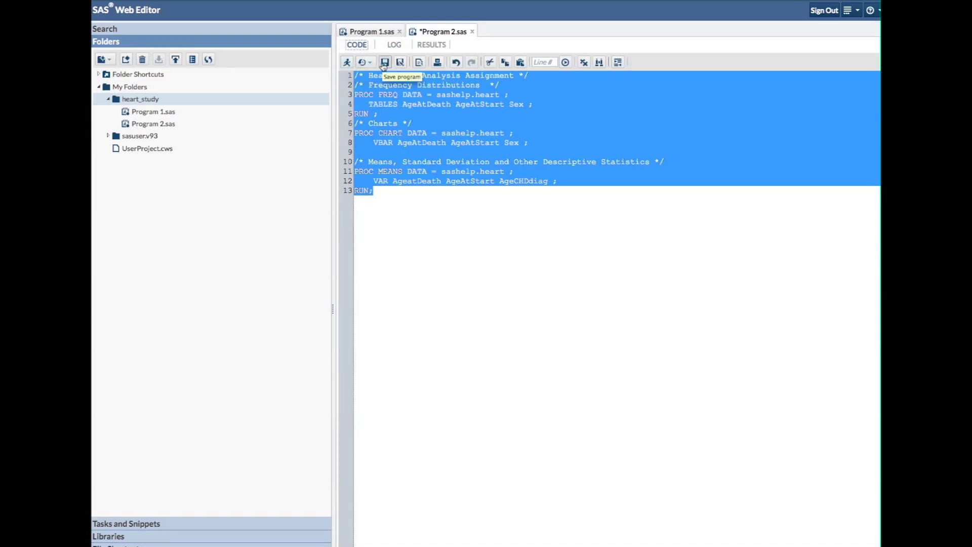
# Open the print preview of Program 2.sas's code and look over the PDF options without choosing one.
pyautogui.click(438, 63)
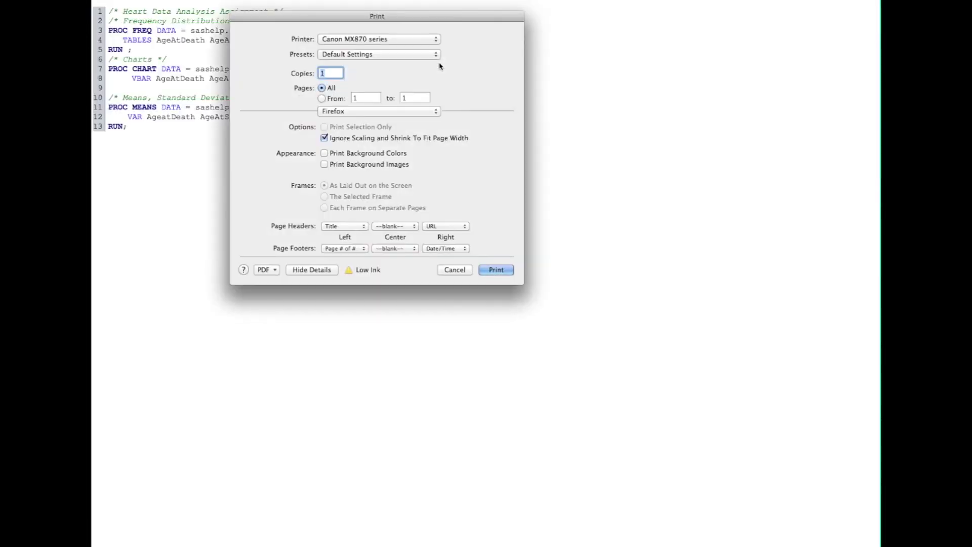
pyautogui.click(273, 270)
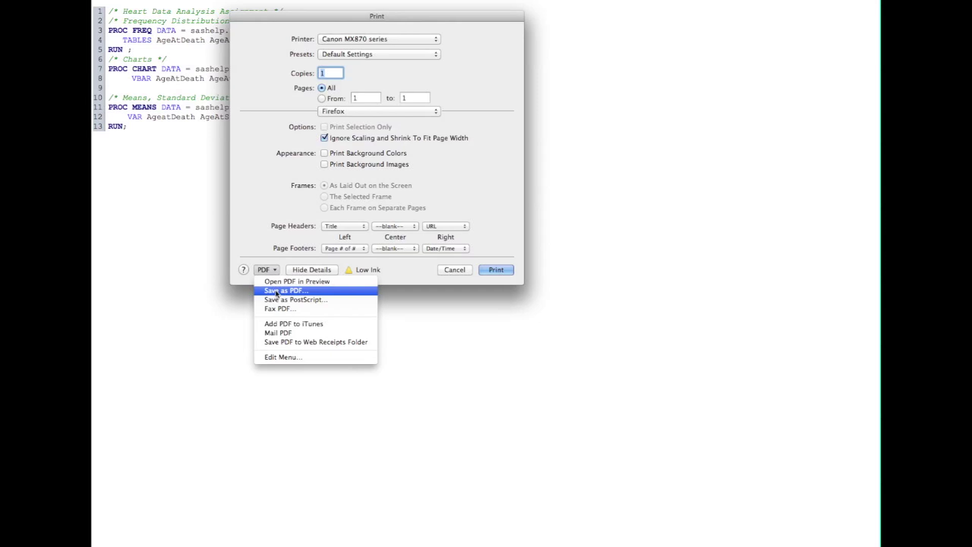
pyautogui.click(271, 195)
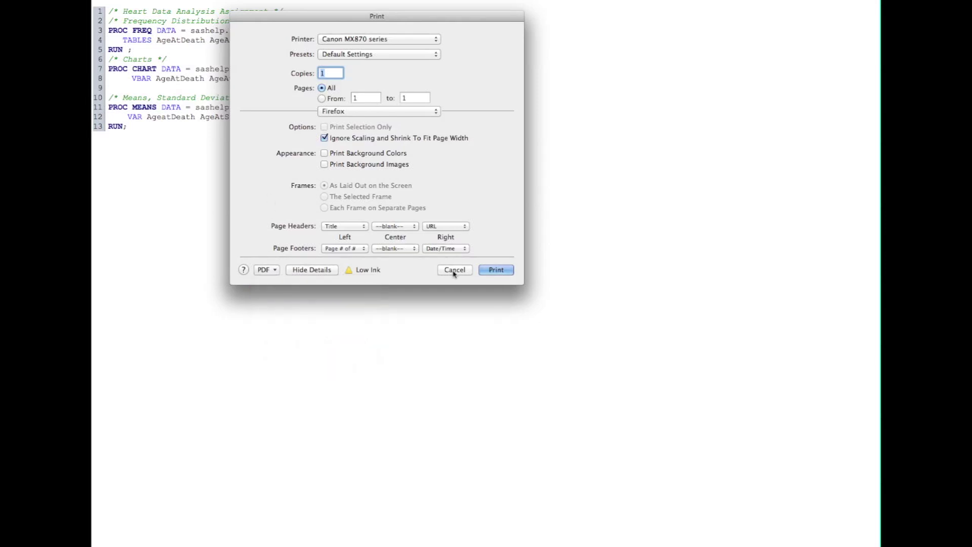